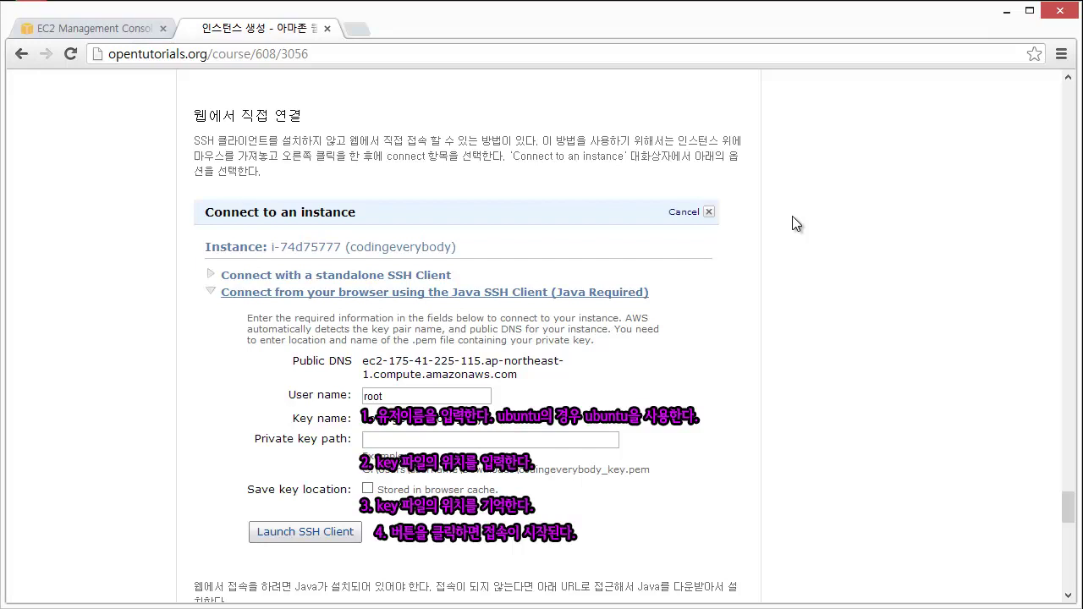
# - Switch to the EC2 console and open the connection options for the codingeverybody instance
pyautogui.click(94, 30)
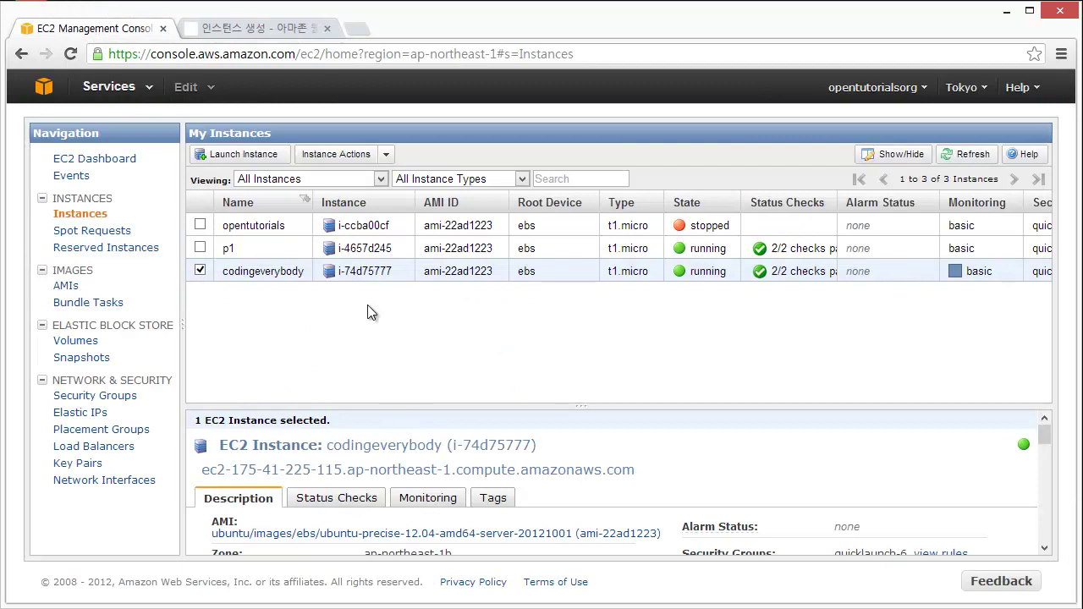
pyautogui.rightClick(413, 270)
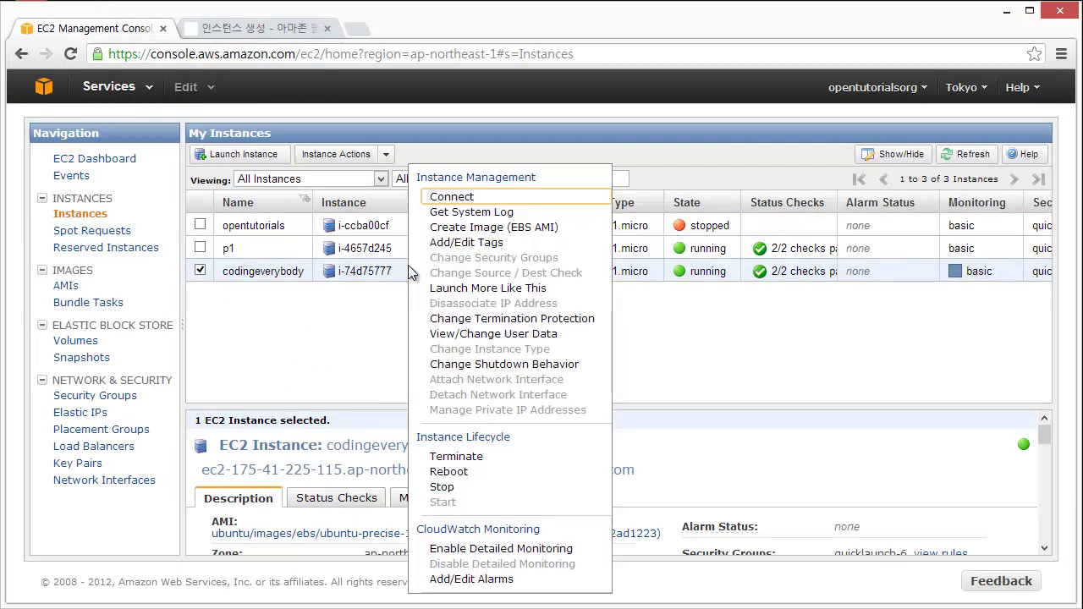
pyautogui.click(461, 198)
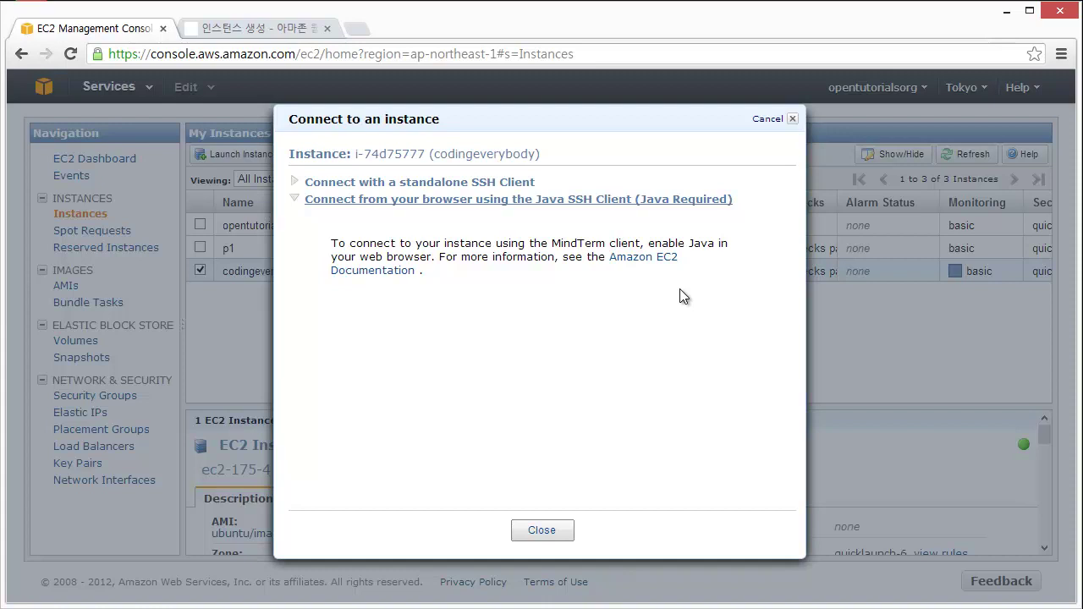
# - Open the java.com download page from the link in the tutorial's section on connecting from the web
pyautogui.click(250, 29)
pyautogui.scroll(-10, 507, 263)
pyautogui.scroll(5, 511, 264)
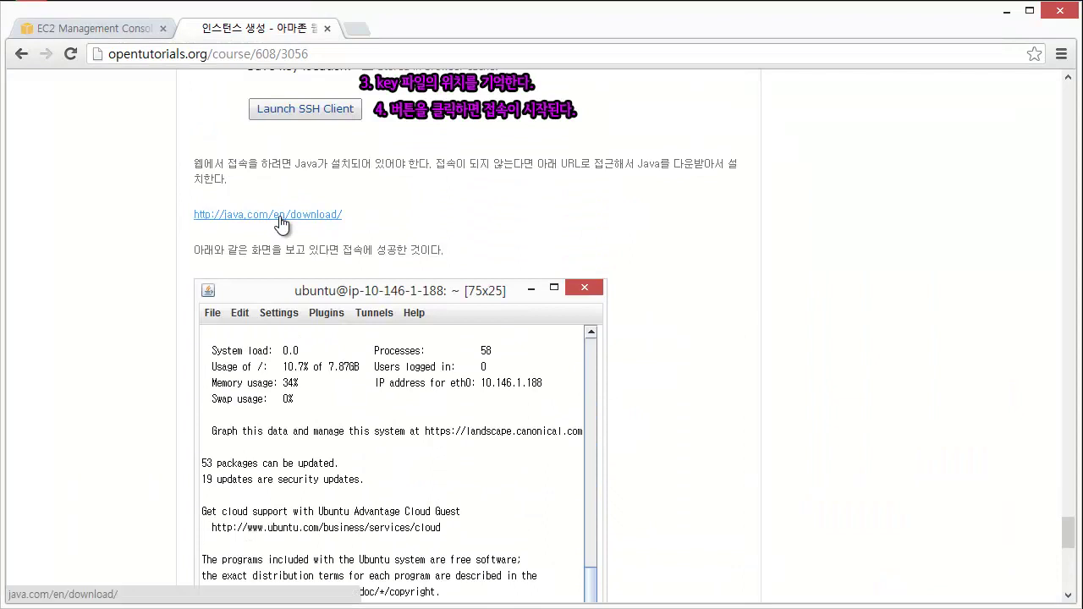
pyautogui.click(279, 216)
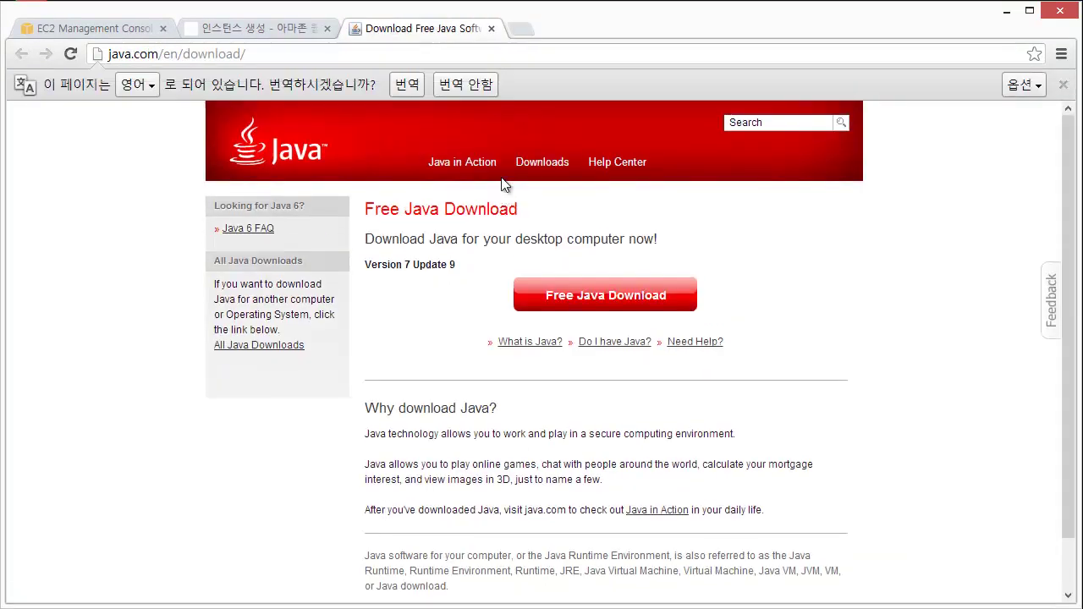
# - Decline the page translation, accept the Java license terms and download the free Java installer for Windows
pyautogui.click(464, 80)
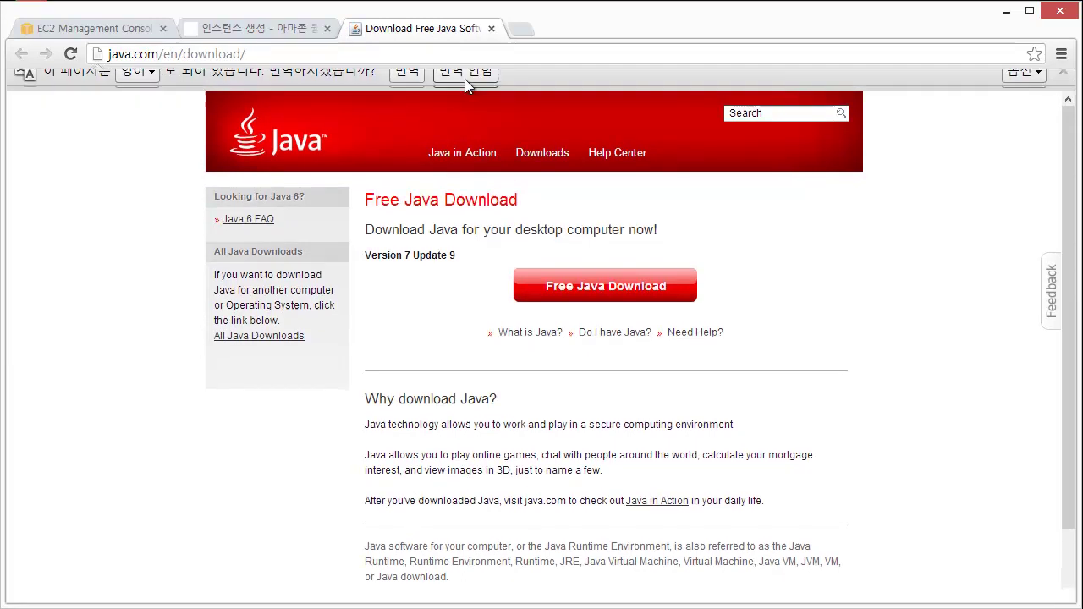
pyautogui.click(605, 269)
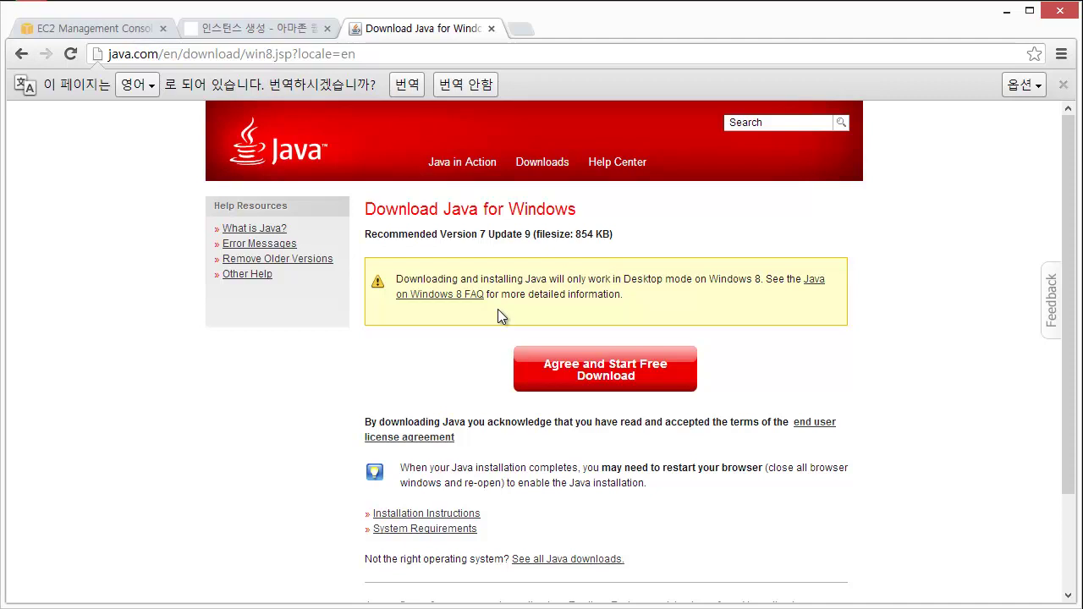
pyautogui.click(636, 386)
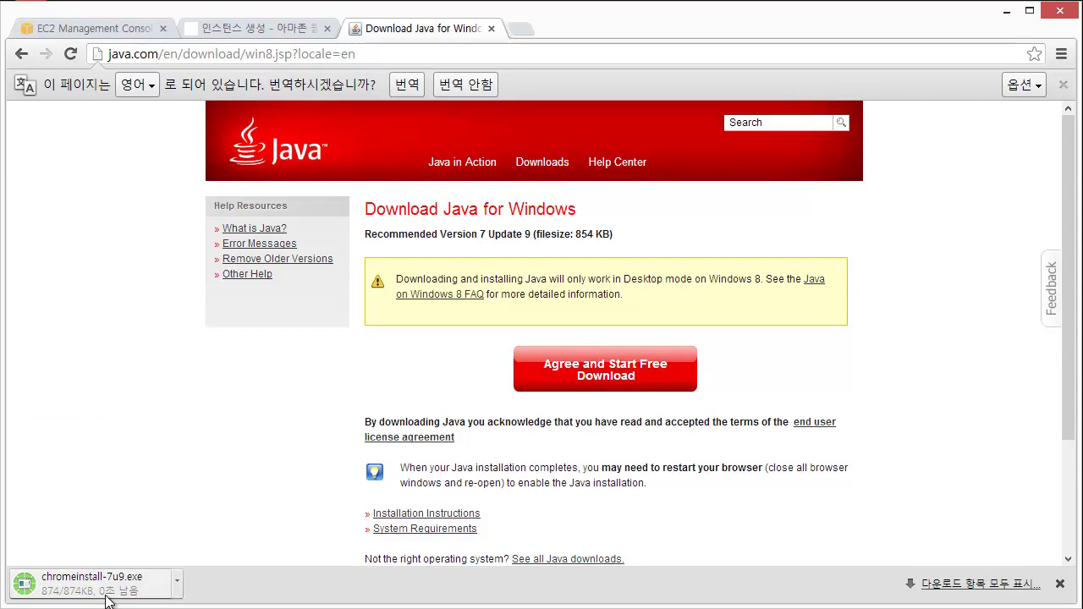
# - Run the downloaded chromeinstall-7u9.exe, allow it to make changes and start the Java installation with the default folder
pyautogui.click(131, 588)
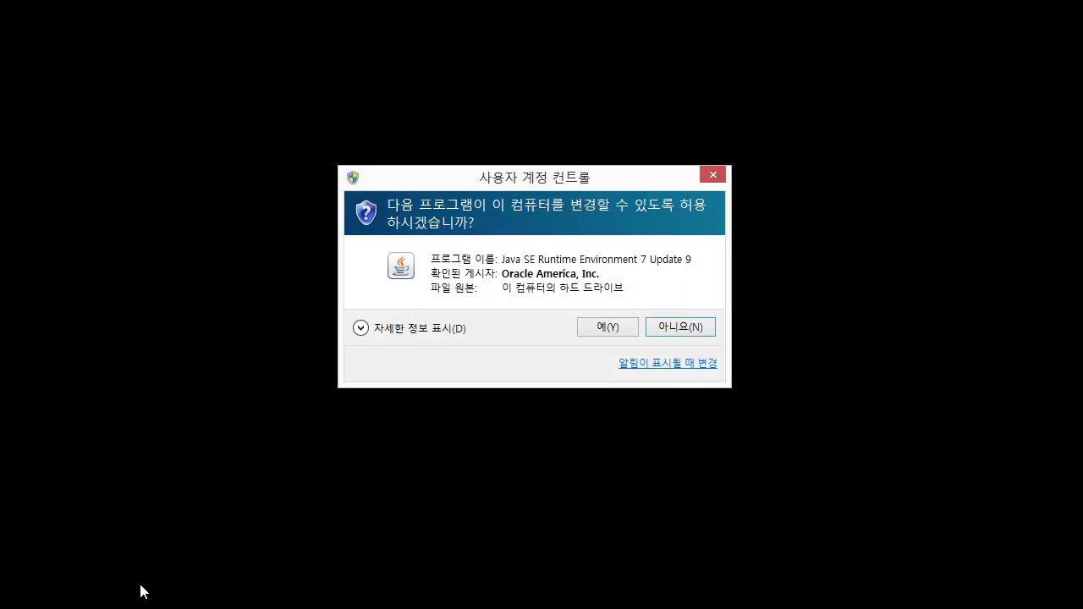
pyautogui.click(583, 330)
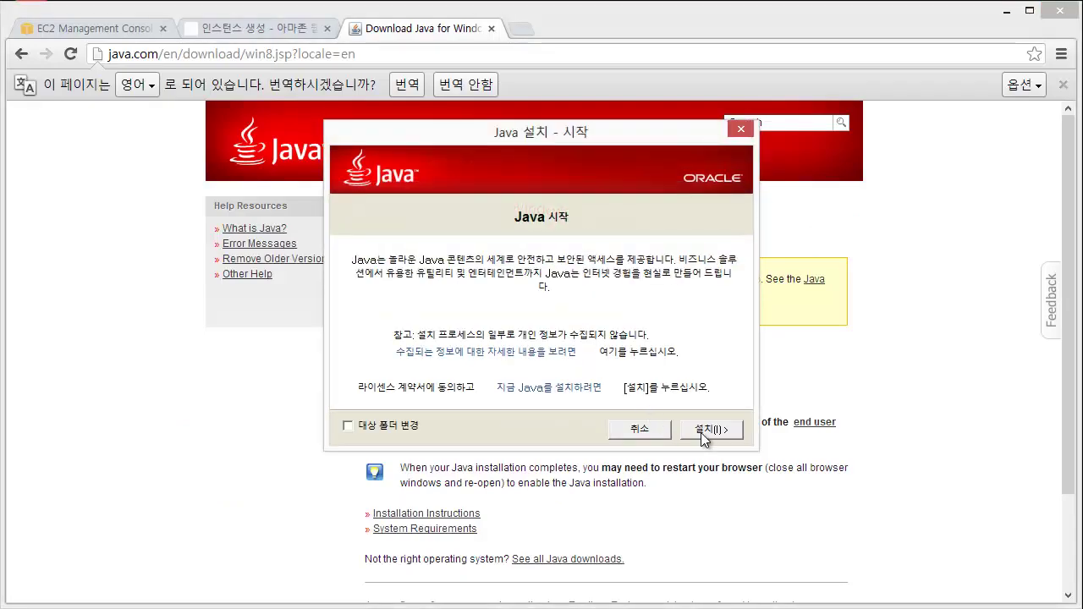
pyautogui.click(701, 432)
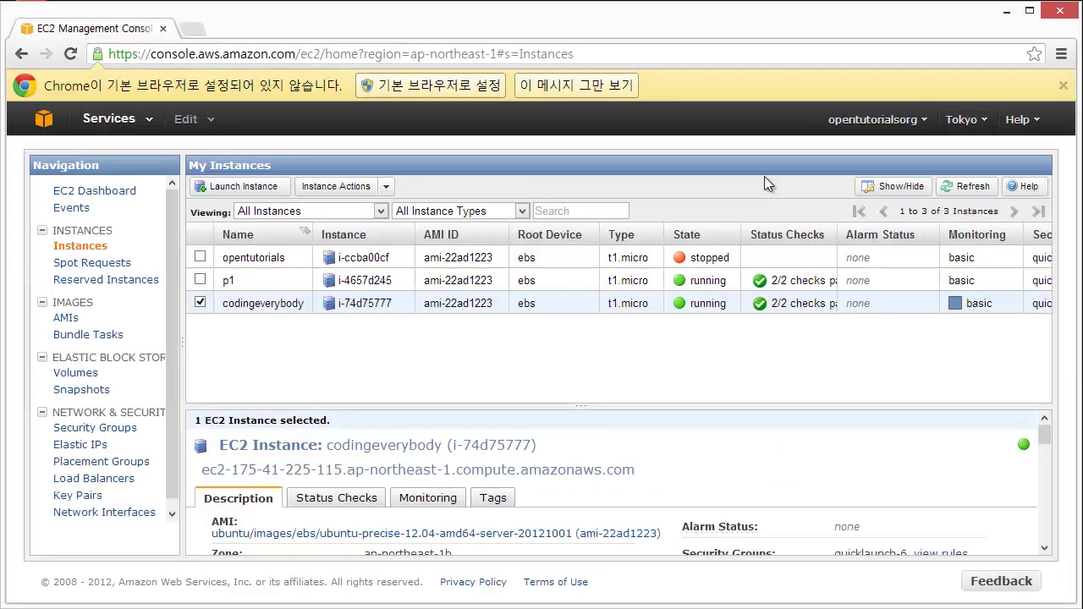
# - Copy the EC2 console address, dismiss the default-browser notice, then restart the browser and reopen that address
pyautogui.hotkey('ctrl', 'l')
pyautogui.hotkey('ctrl', 'c')
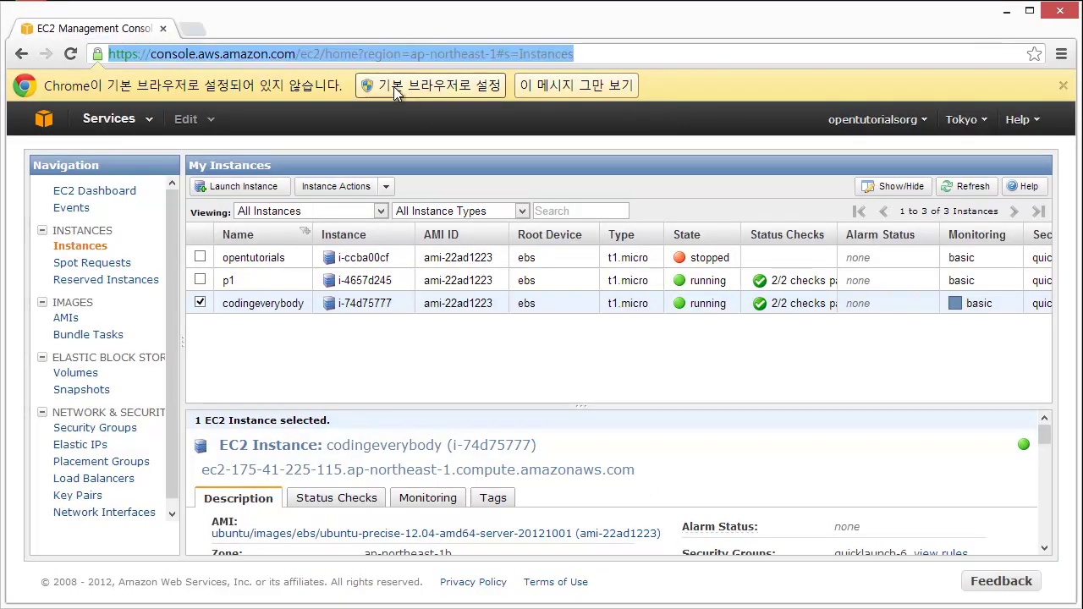
pyautogui.click(562, 83)
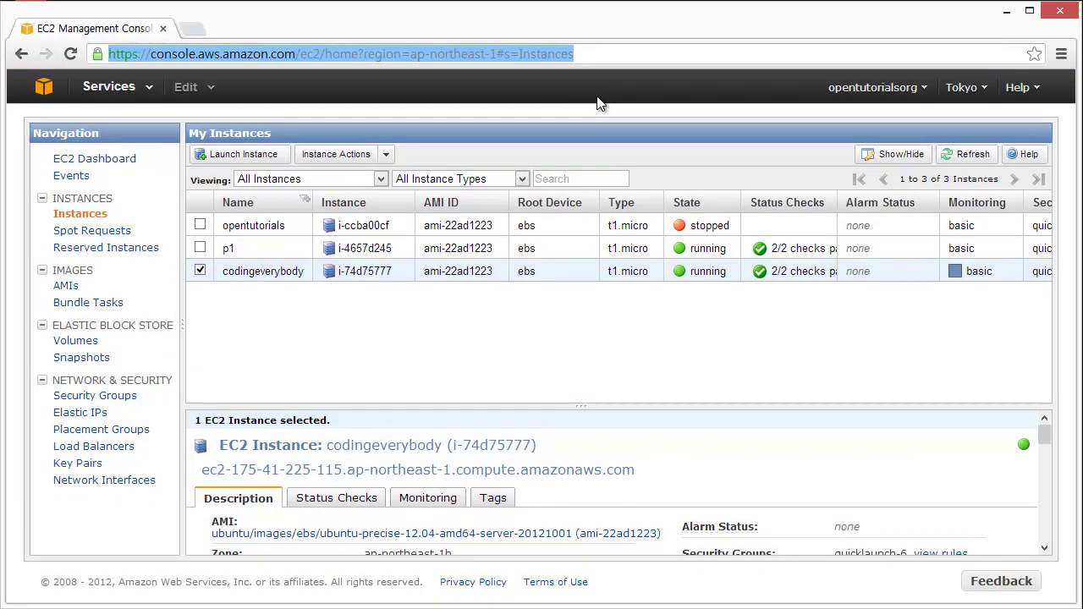
pyautogui.click(1060, 11)
pyautogui.doubleClick(30, 25)
pyautogui.hotkey('ctrl', 'v')
pyautogui.press('Return')
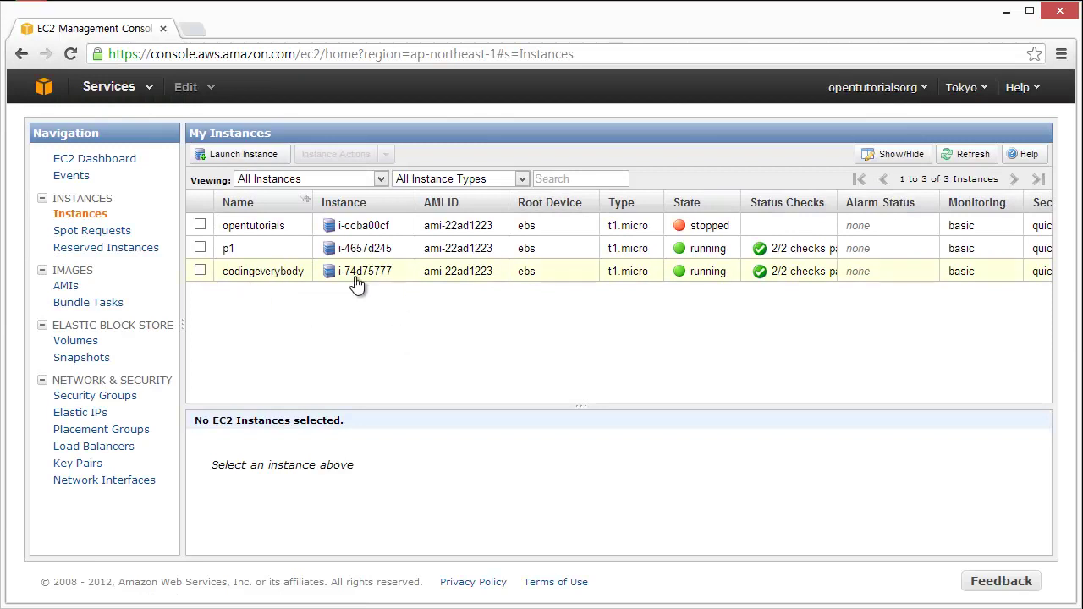
# - Open the connection dialog for the codingeverybody instance and check its public DNS
pyautogui.rightClick(536, 272)
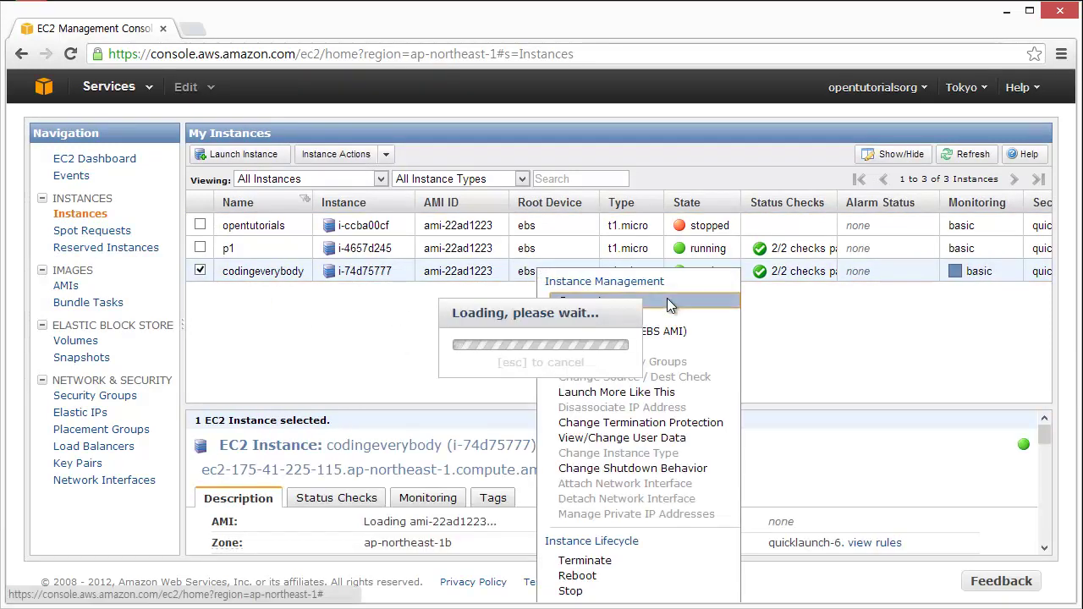
pyautogui.click(594, 391)
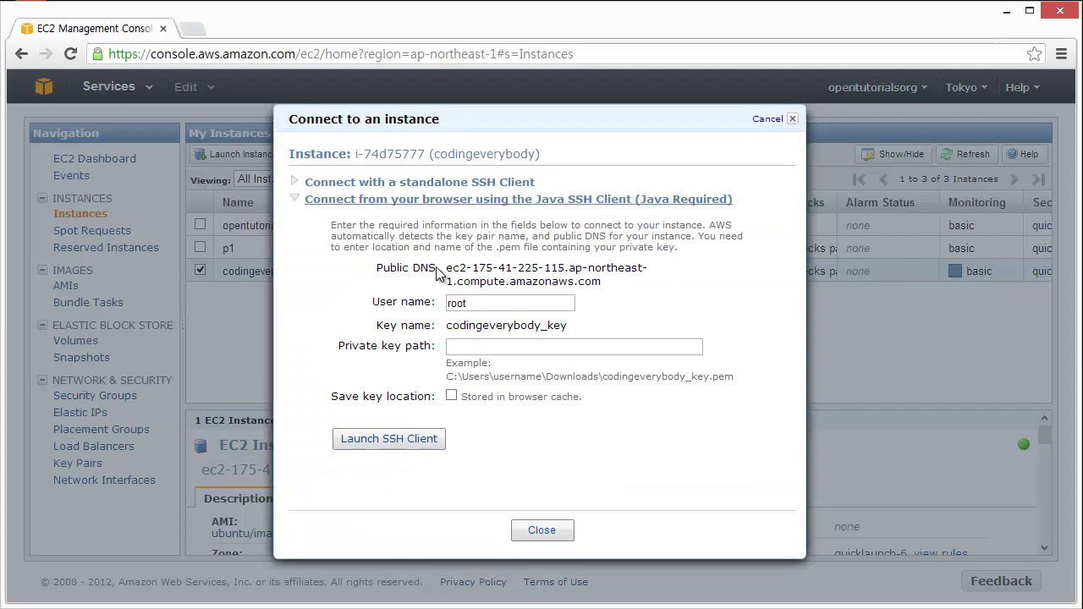
pyautogui.moveTo(446, 269); pyautogui.dragTo(627, 287)
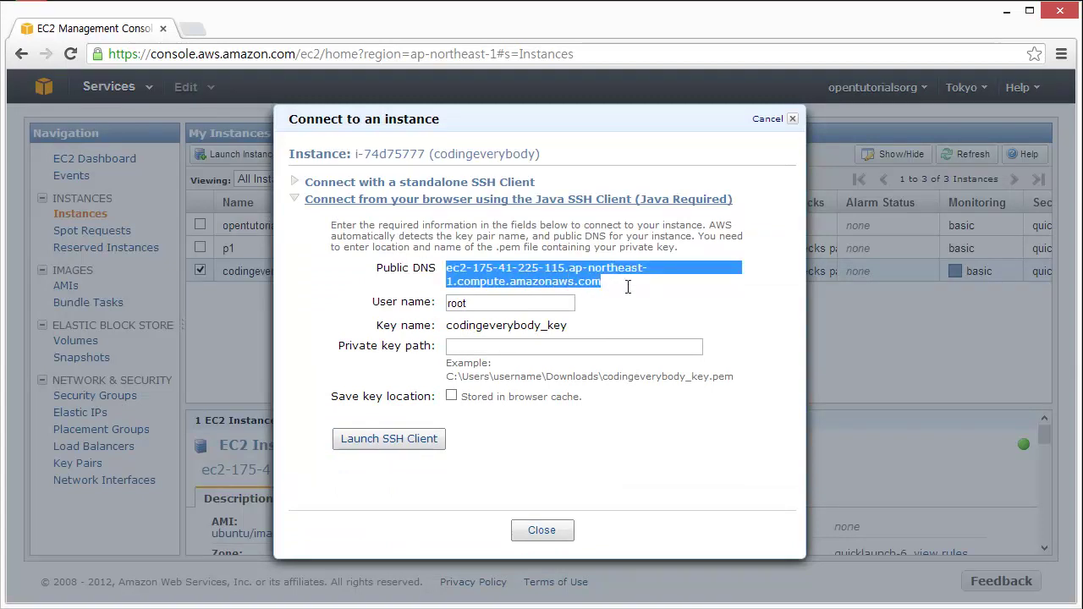
pyautogui.click(567, 282)
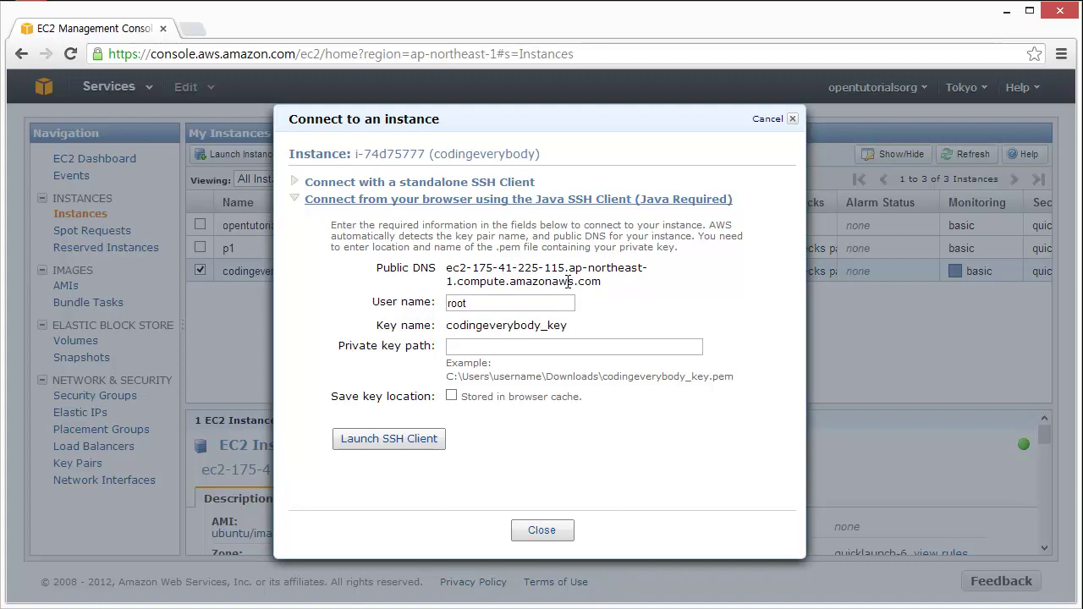
# - Set the SSH user name to ubuntu and go to the private key path
pyautogui.moveTo(496, 304); pyautogui.dragTo(393, 308)
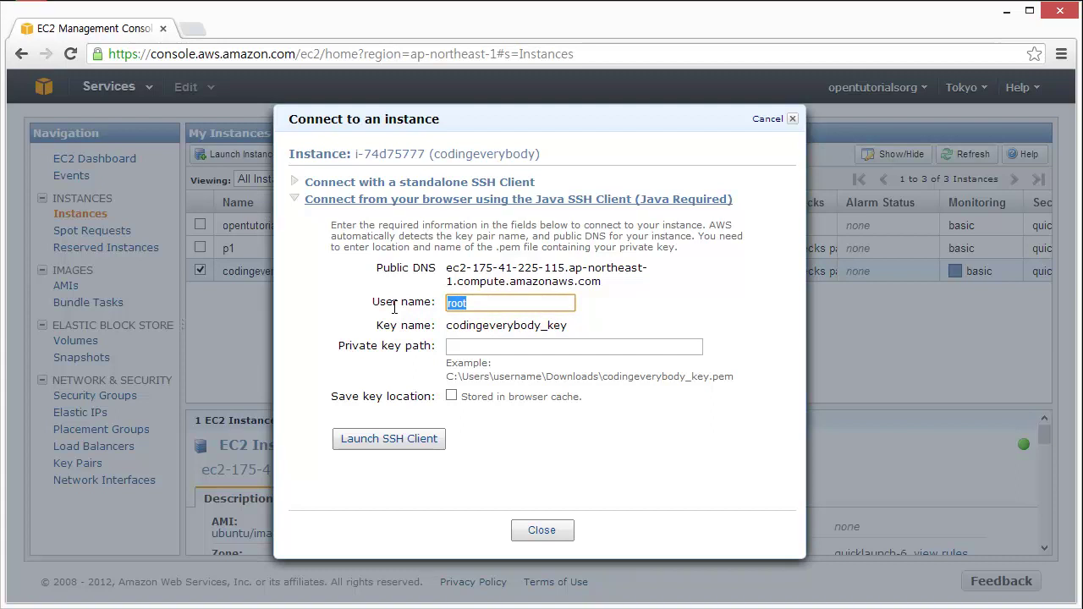
pyautogui.write('ubuntu')
pyautogui.click(452, 347)
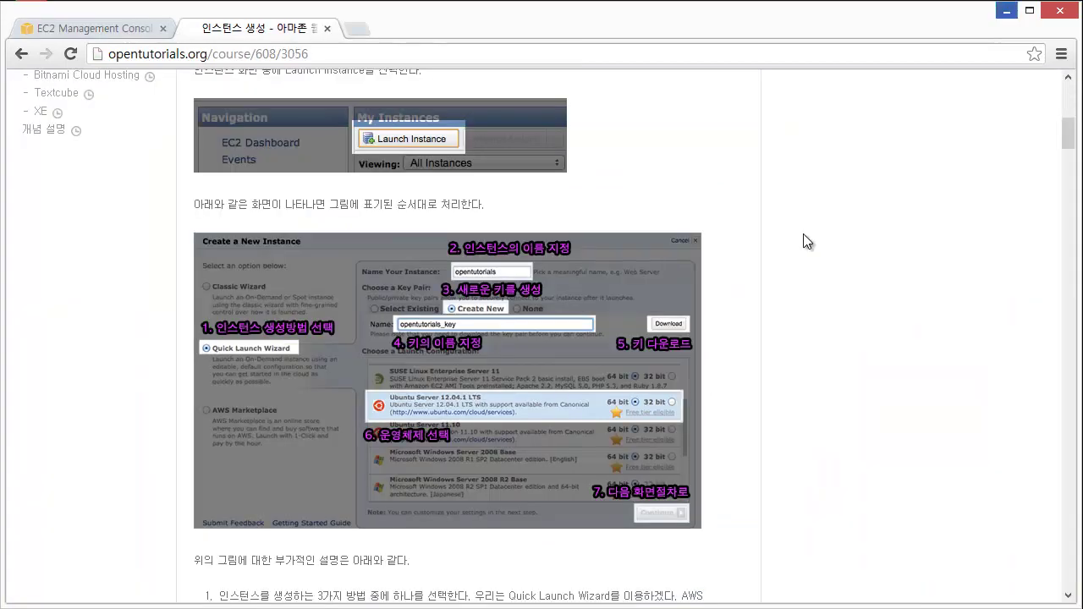
# - Review the tutorial's key download instructions and bring the Downloads folder window into view
pyautogui.scroll(-2, 504, 196)
pyautogui.scroll(4, 490, 347)
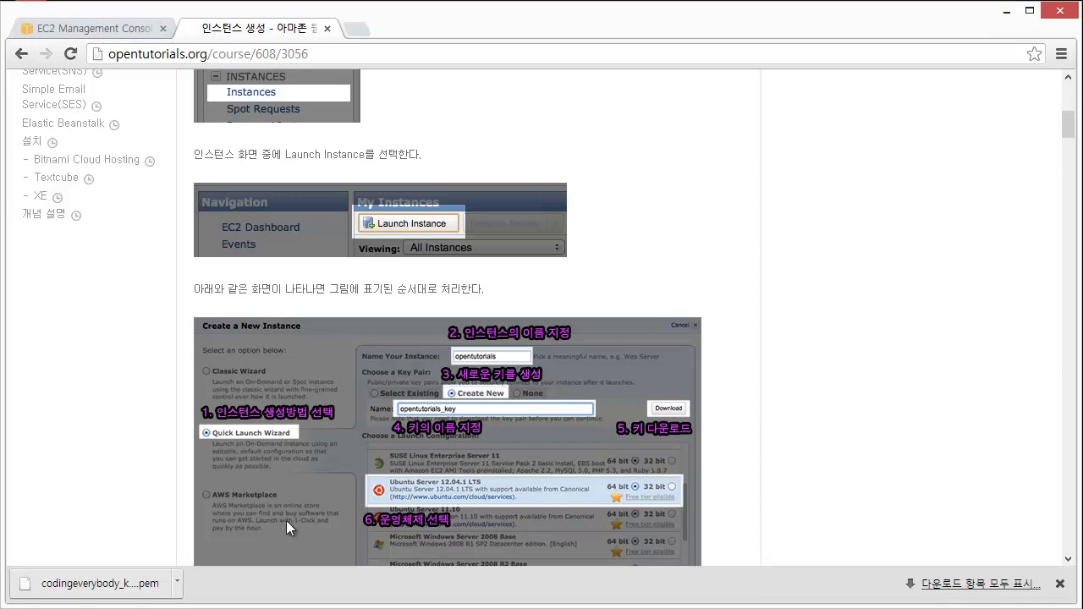
pyautogui.hotkey('alt', 'Tab')
pyautogui.hotkey('alt', 'Tab')
pyautogui.hotkey('alt', 'shift', 'Tab')
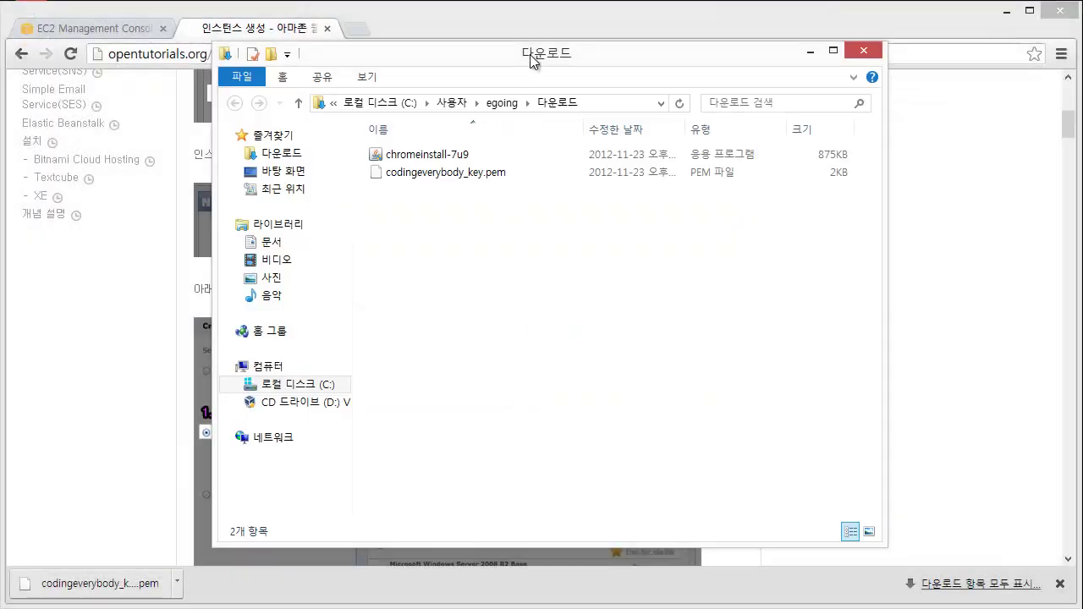
pyautogui.moveTo(532, 60); pyautogui.dragTo(490, 102)
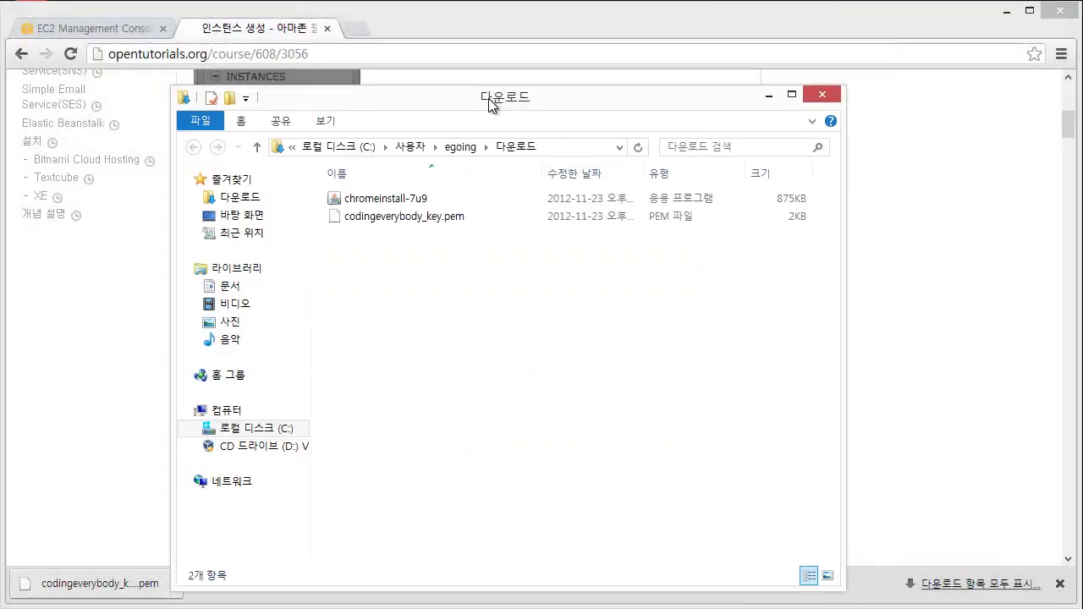
# - Check the full path of the Downloads folder and locate codingeverybody_key.pem in it
pyautogui.click(590, 151)
pyautogui.click(510, 251)
pyautogui.click(565, 148)
pyautogui.click(427, 218)
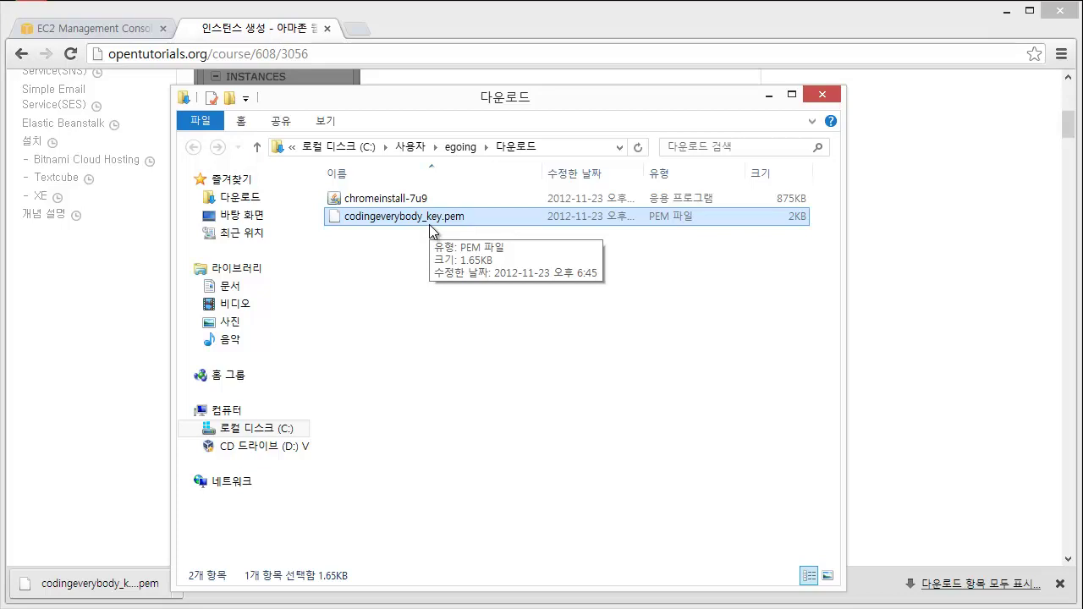
pyautogui.click(565, 145)
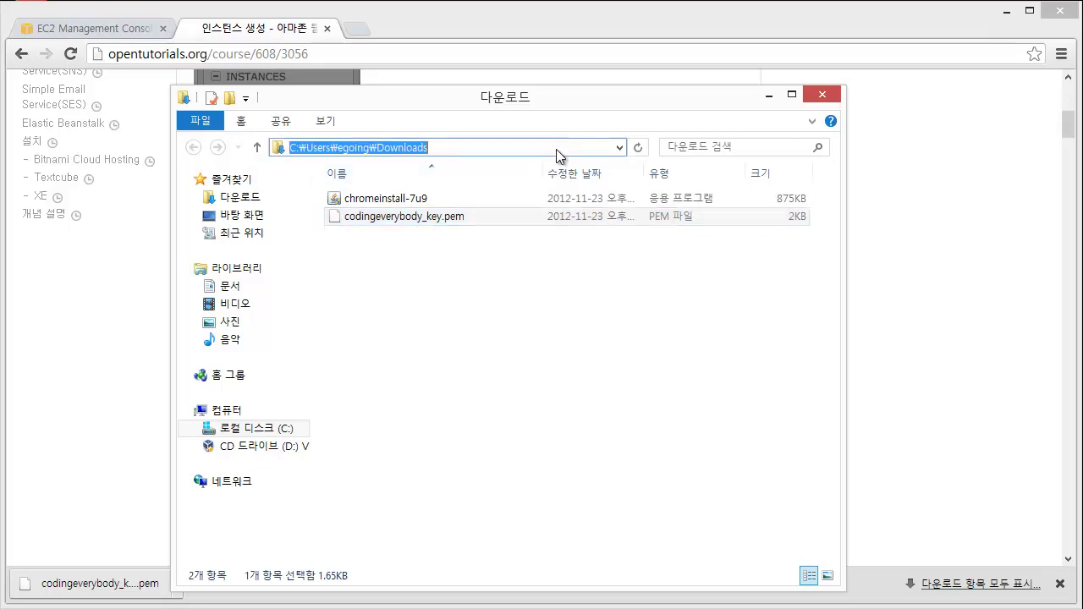
pyautogui.click(486, 242)
pyautogui.click(466, 222)
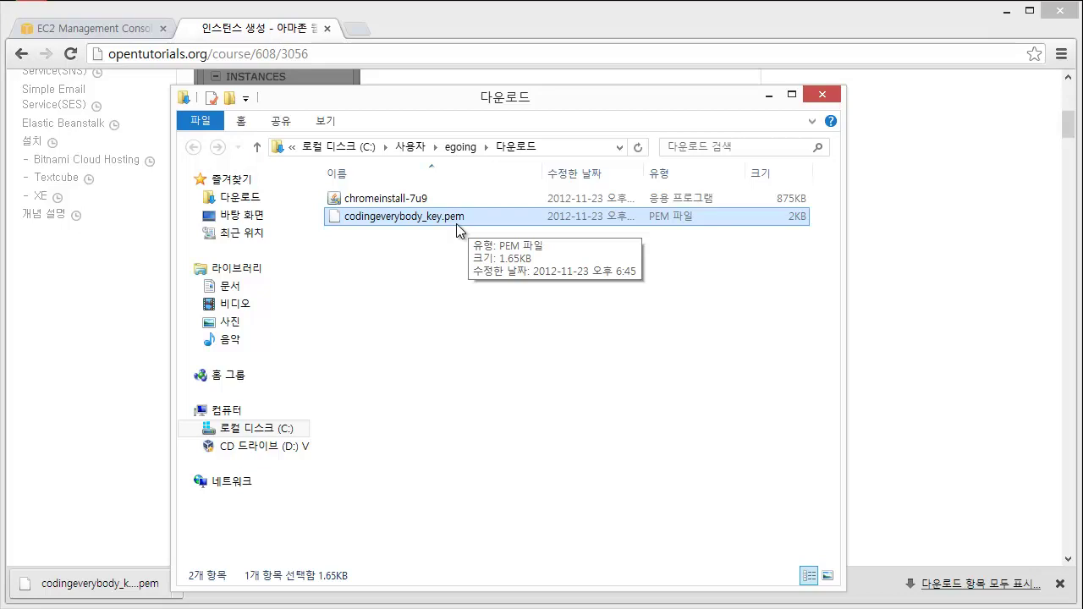
# - Copy the full Downloads folder path from File Explorer and return to the private key path in the connection dialog
pyautogui.click(88, 29)
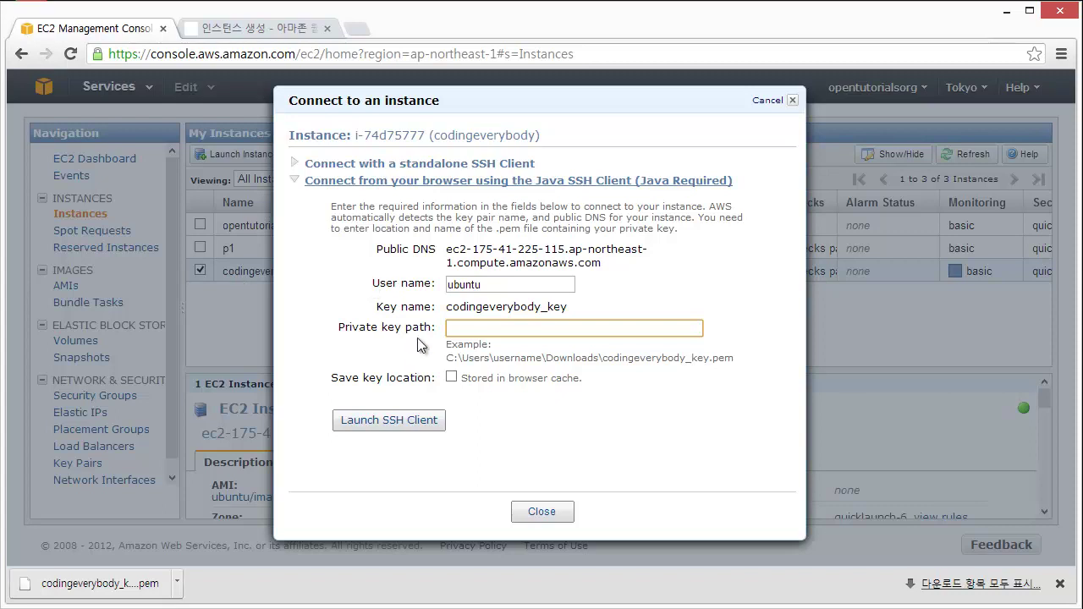
pyautogui.click(453, 330)
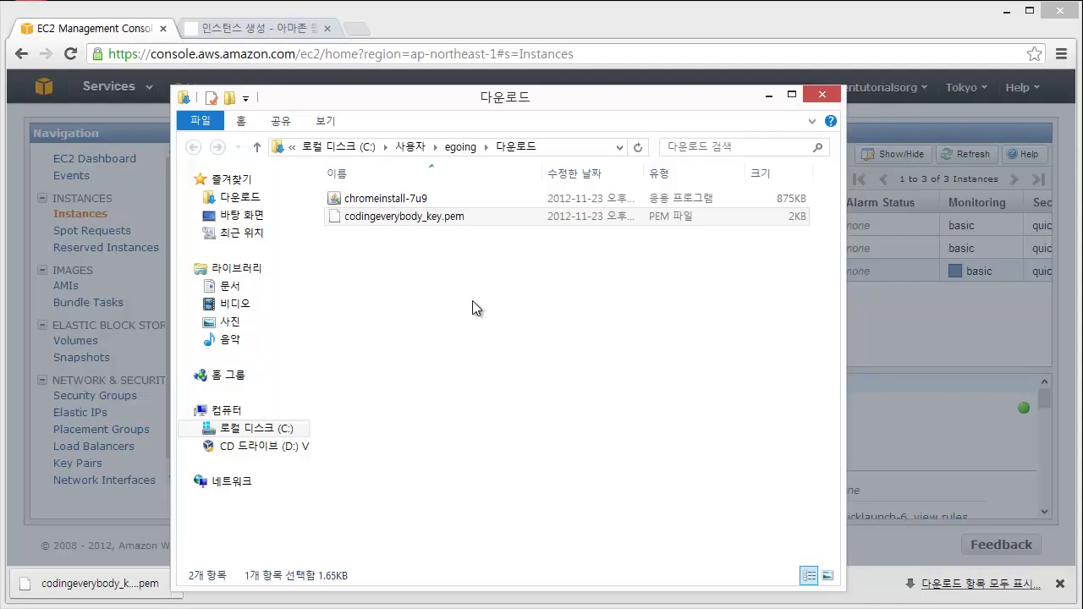
pyautogui.hotkey('alt', 'd')
pyautogui.click(471, 304)
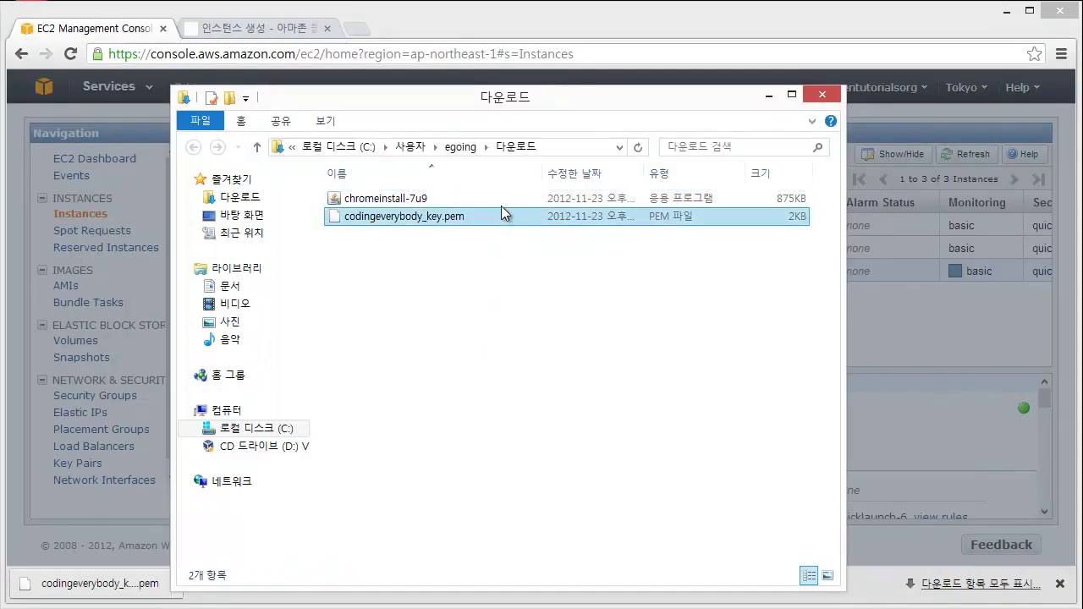
pyautogui.click(557, 147)
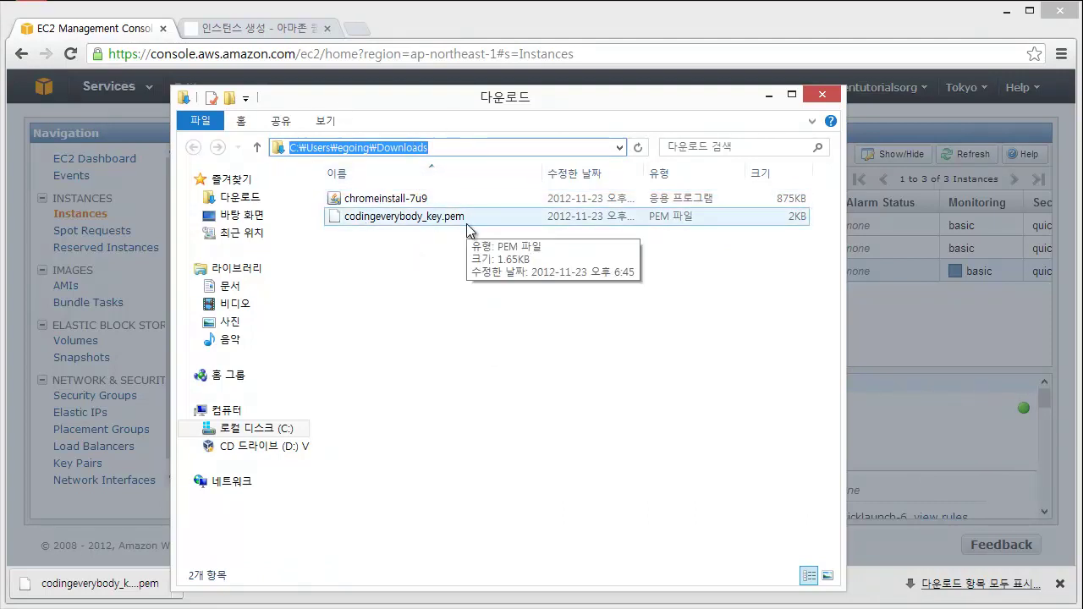
pyautogui.hotkey('ctrl', 'c')
pyautogui.hotkey('alt', 'Tab')
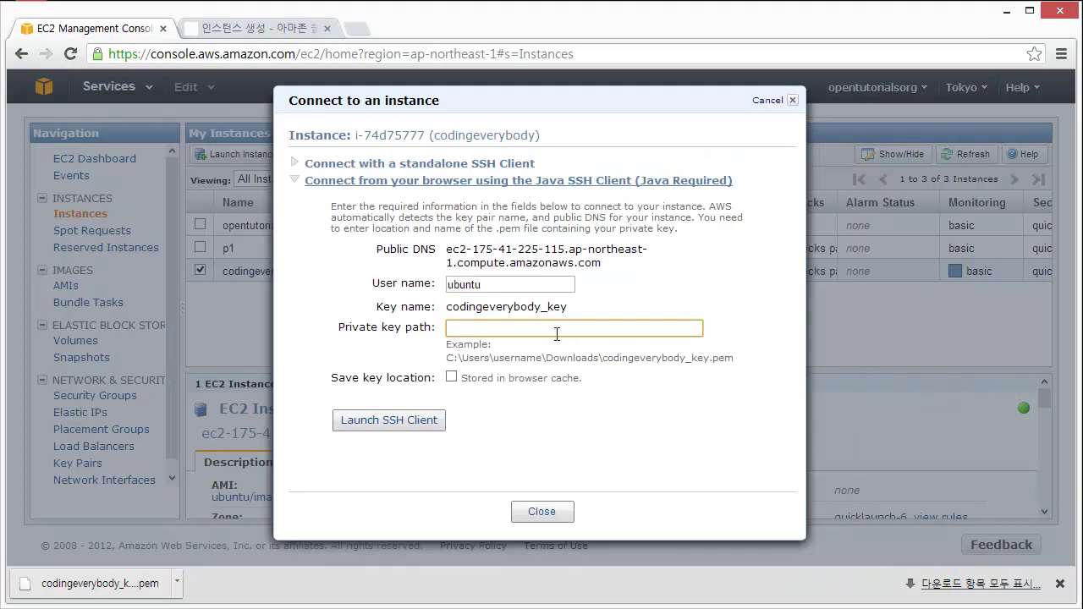
# - Set the private key path to the copied Downloads path followed by \codingeverybody_key.pem and launch the SSH client
pyautogui.hotkey('ctrl', 'v')
pyautogui.write('\\')
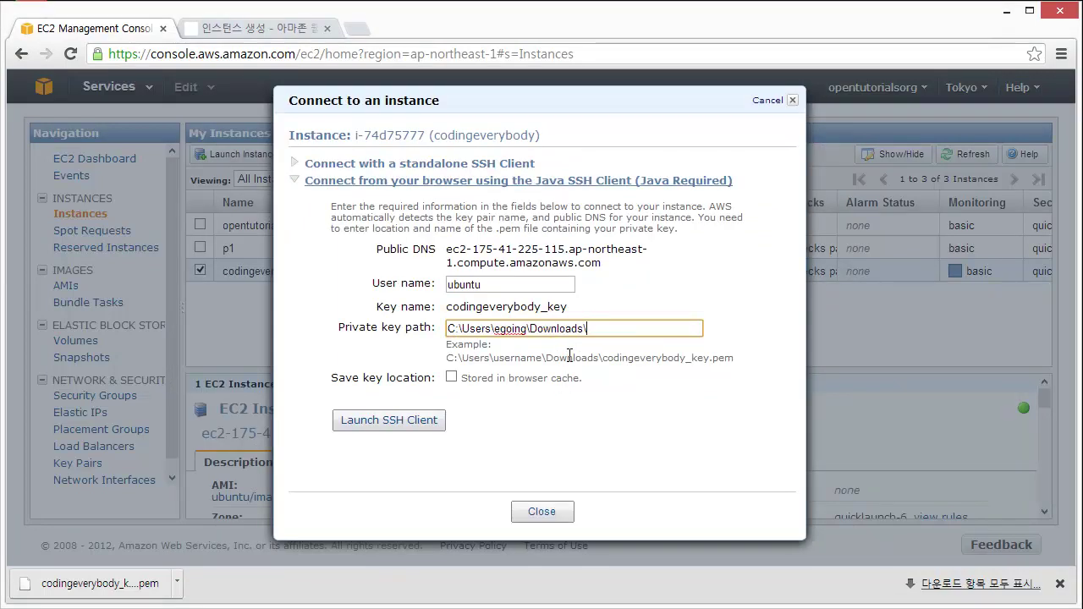
pyautogui.write('codinge')
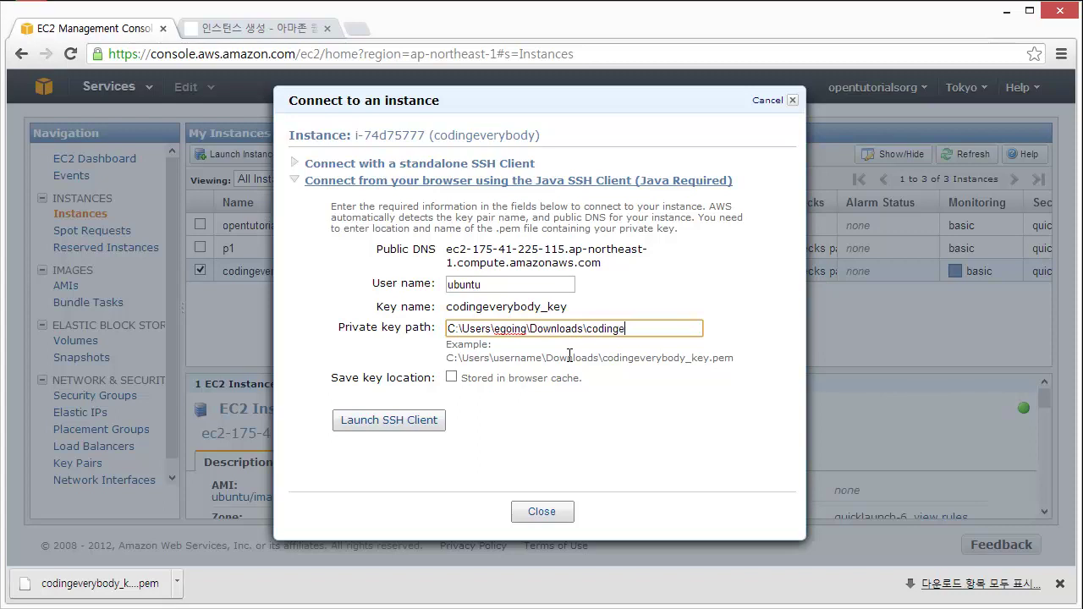
pyautogui.write('verybody_key.pem')
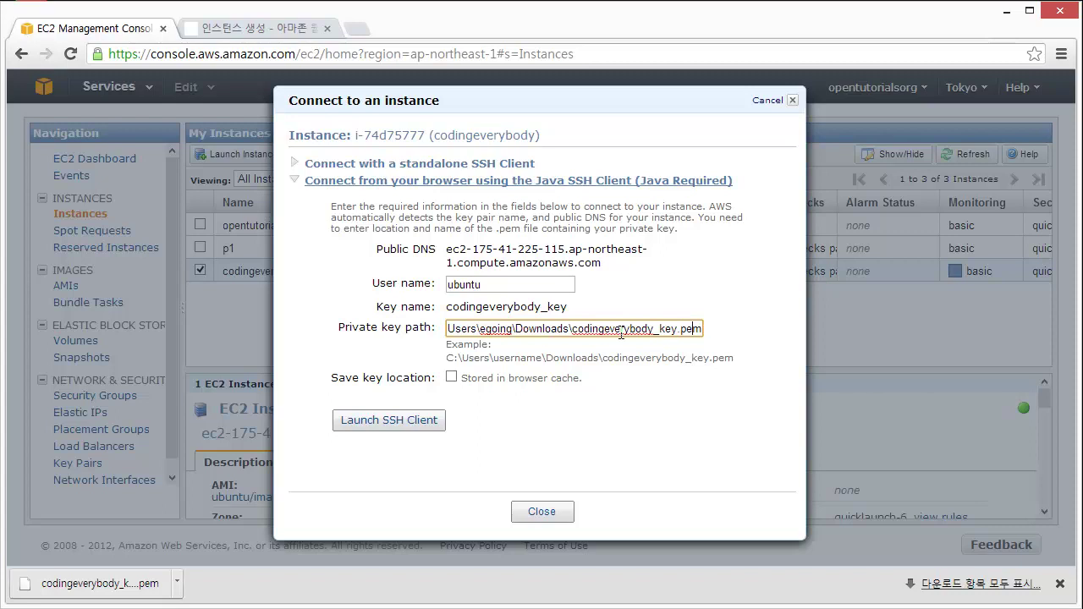
pyautogui.click(415, 427)
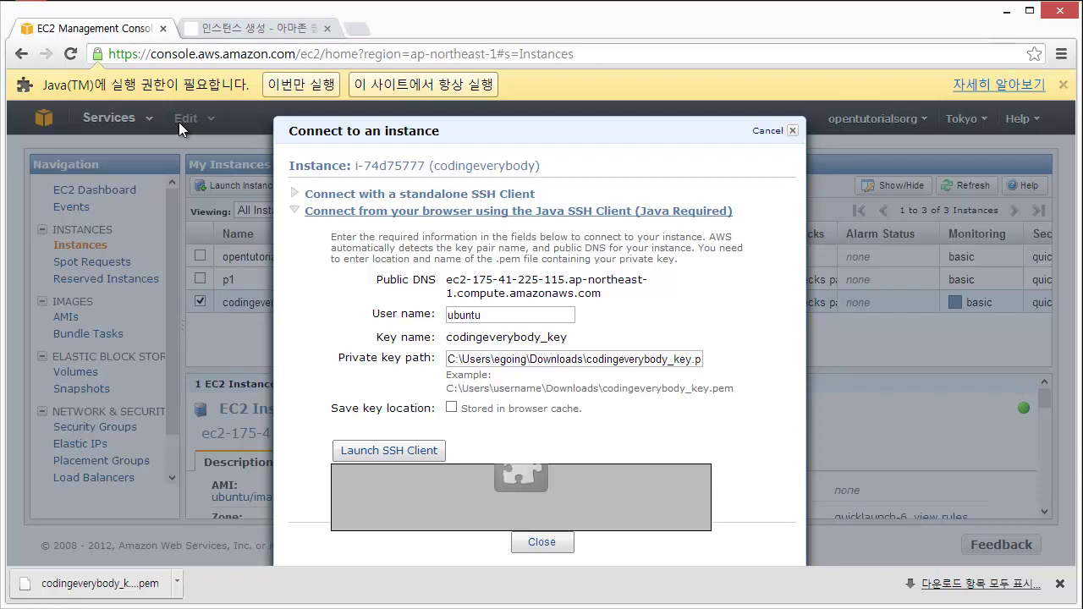
# - Allow Java to always run on this site and relaunch the SSH client for the codingeverybody instance
pyautogui.click(413, 84)
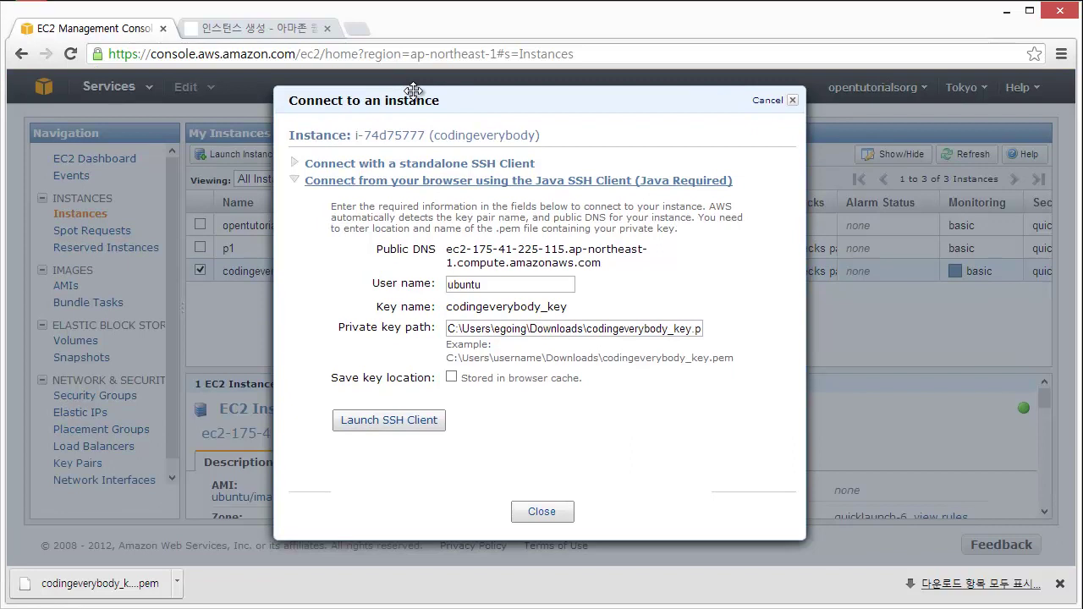
pyautogui.click(408, 425)
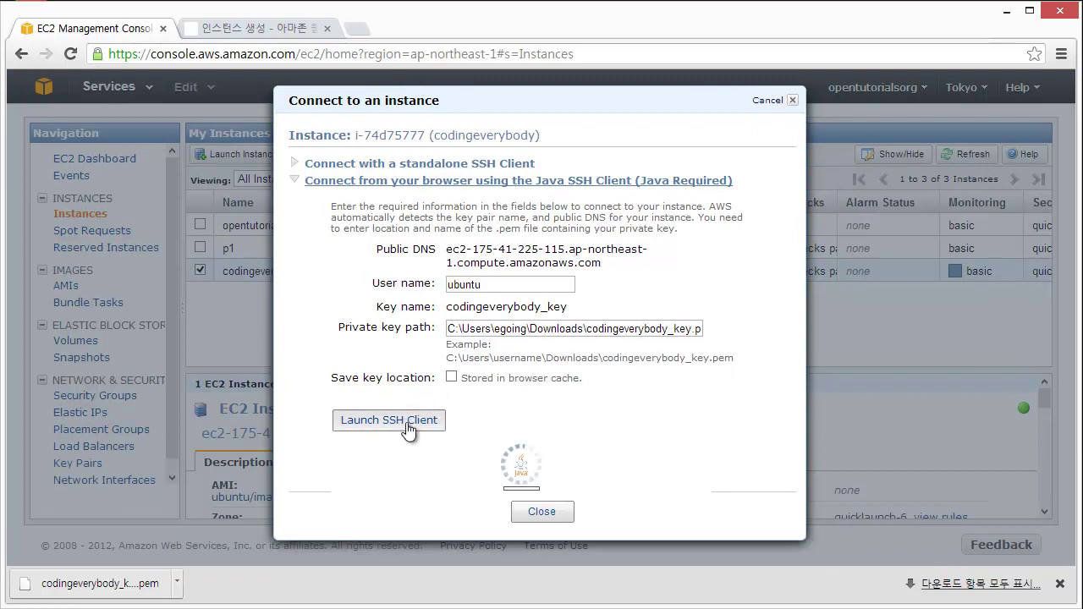
pyautogui.moveTo(407, 429); pyautogui.dragTo(399, 460)
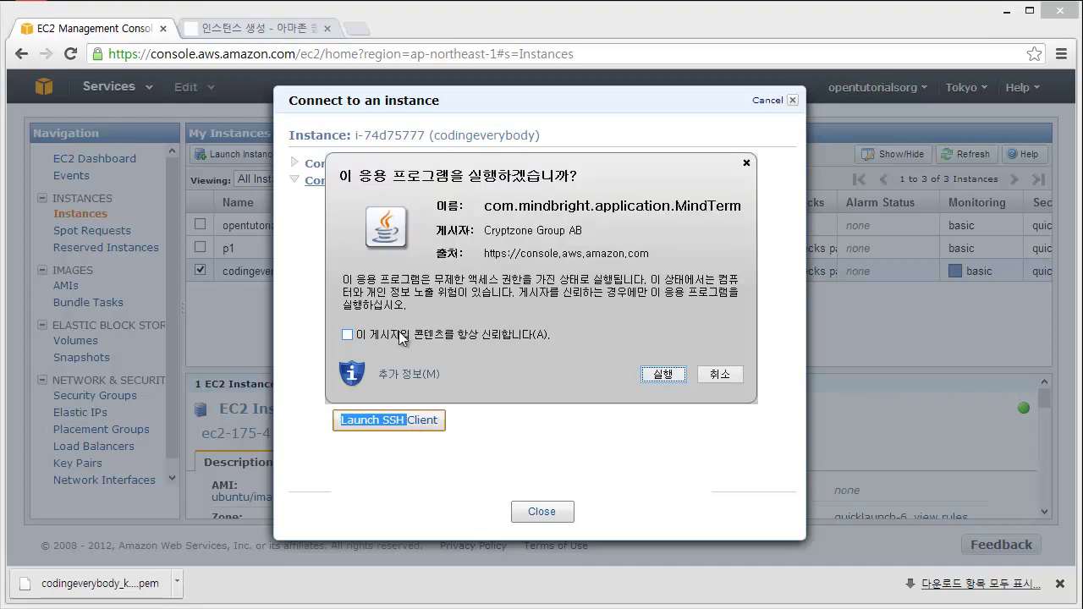
# - Always trust the publisher's content, run the MindTerm application and accept its license agreement
pyautogui.click(346, 335)
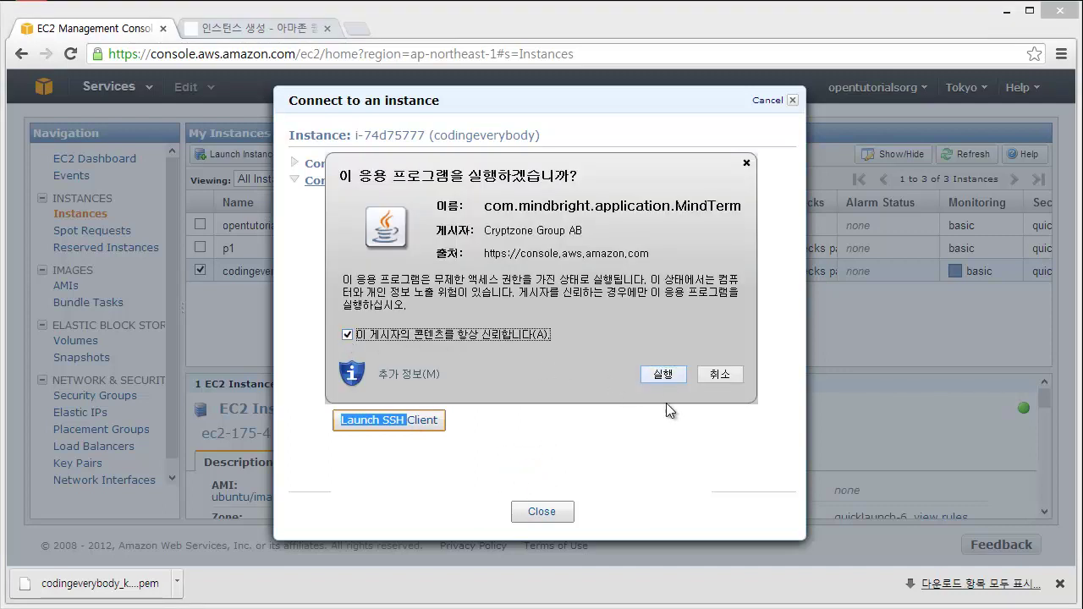
pyautogui.click(663, 374)
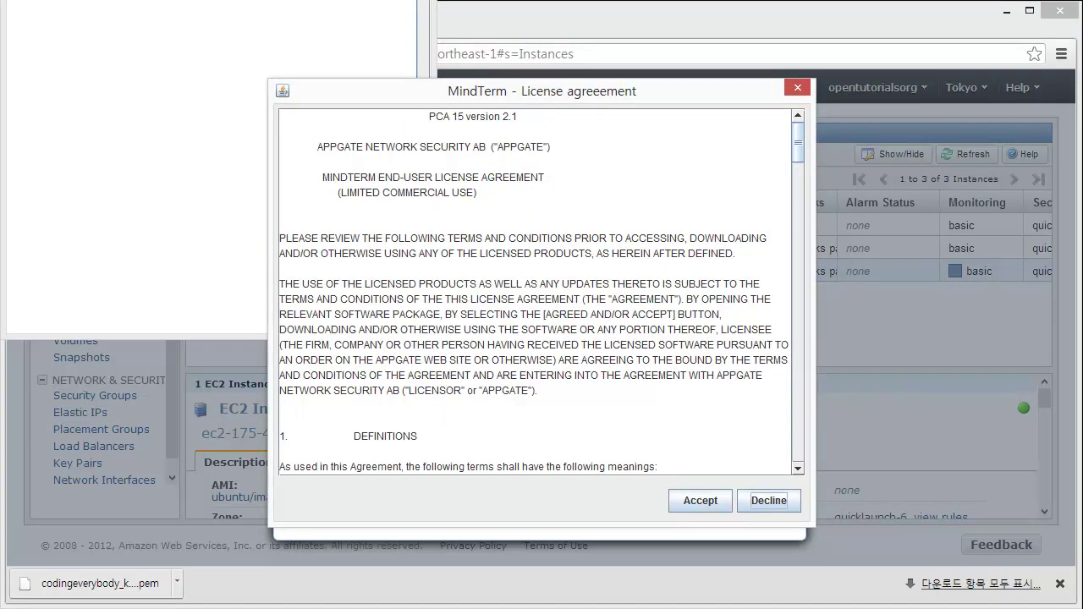
pyautogui.click(700, 501)
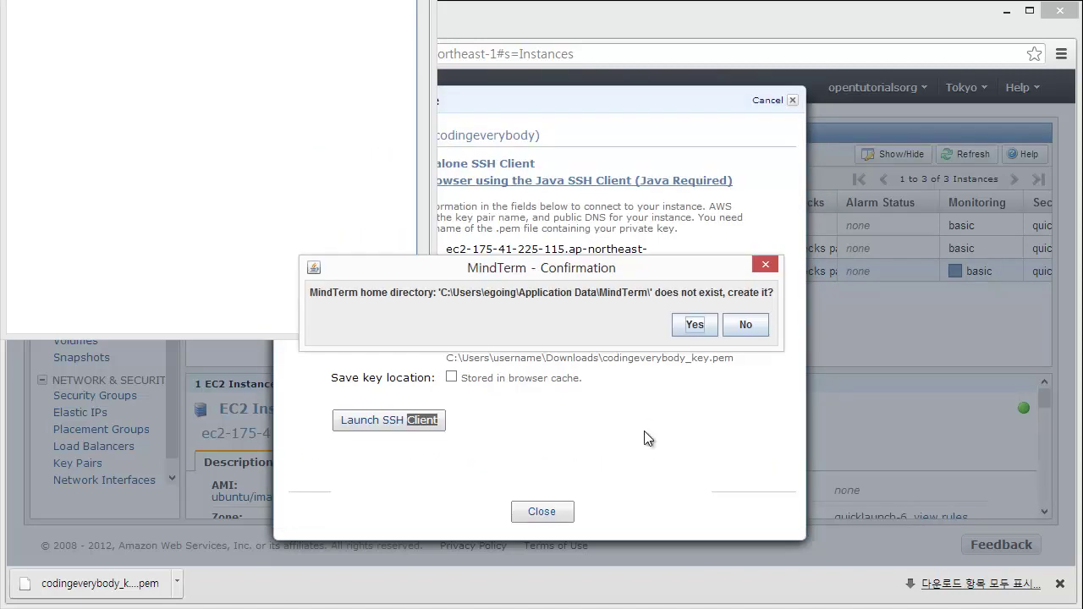
# - Agree to create MindTerm's home and known hosts directories, and move the terminal window fully into view
pyautogui.click(698, 330)
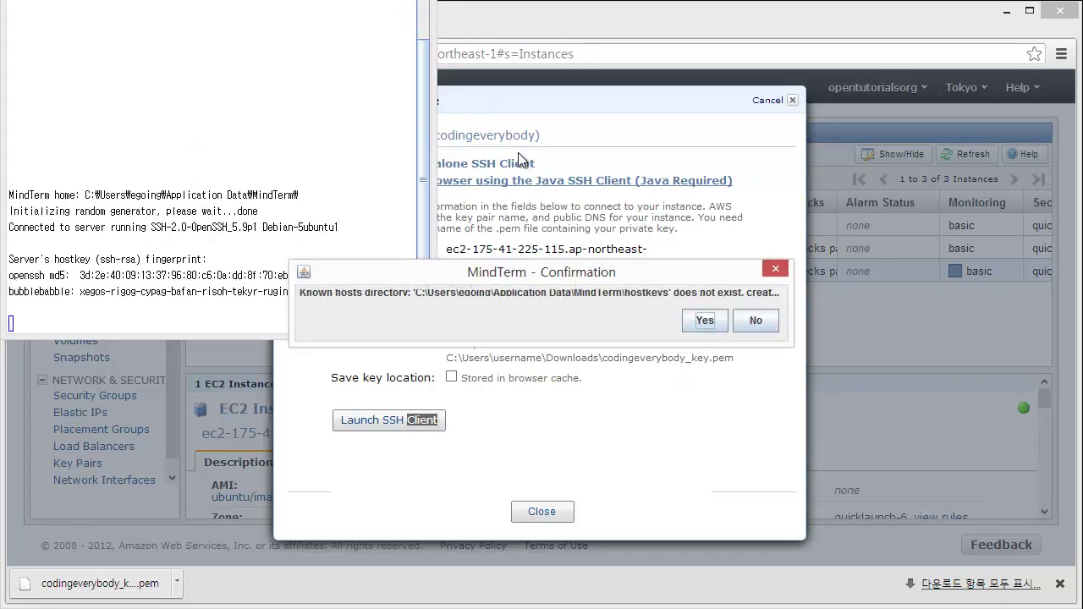
pyautogui.click(705, 322)
pyautogui.click(640, 325)
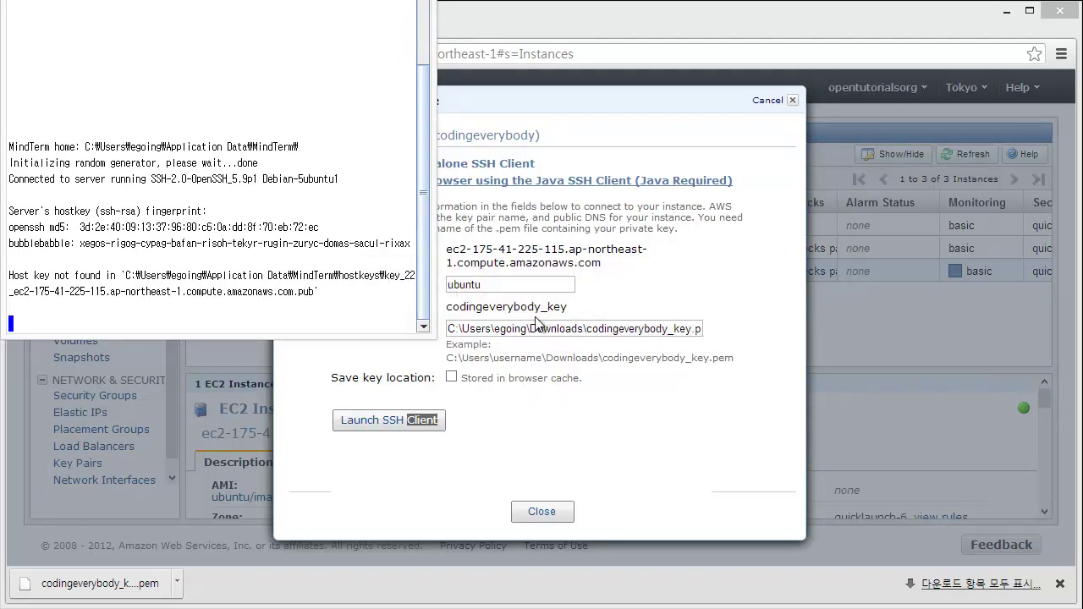
pyautogui.moveTo(221, 3); pyautogui.dragTo(360, 89)
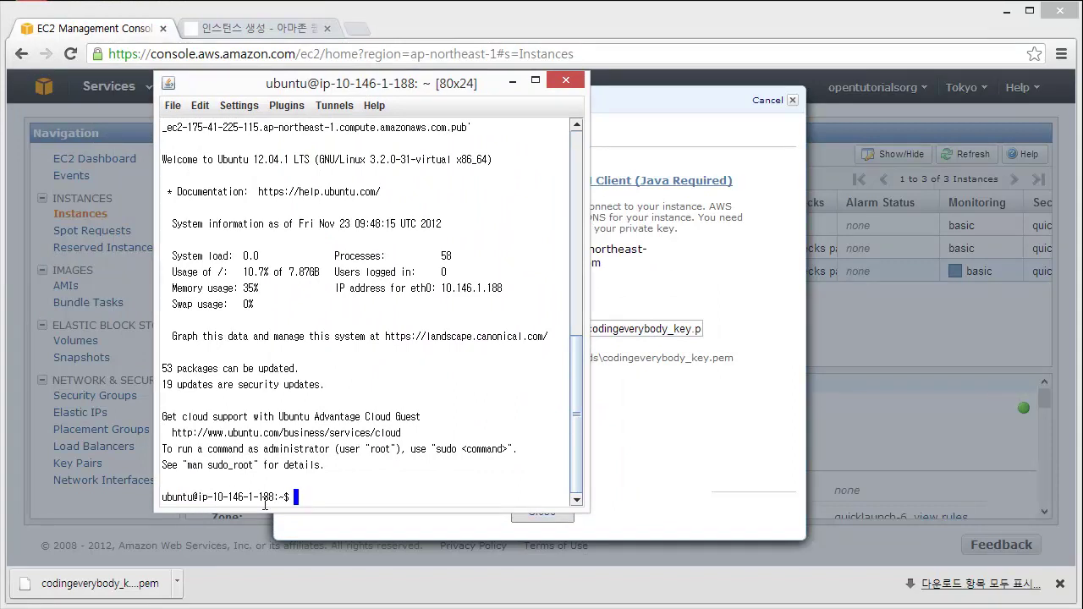
pyautogui.write('sldkfjlskdjfdsl')
pyautogui.press('BackSpace')
pyautogui.press('BackSpace')
pyautogui.press('BackSpace')
pyautogui.press('BackSpace')
pyautogui.press('BackSpace')
pyautogui.press('BackSpace')
pyautogui.press('BackSpace')
pyautogui.press('BackSpace')
pyautogui.press('BackSpace')
pyautogui.press('BackSpace')
pyautogui.press('BackSpace')
pyautogui.press('BackSpace')
pyautogui.press('BackSpace')
pyautogui.press('BackSpace')
pyautogui.press('BackSpace')
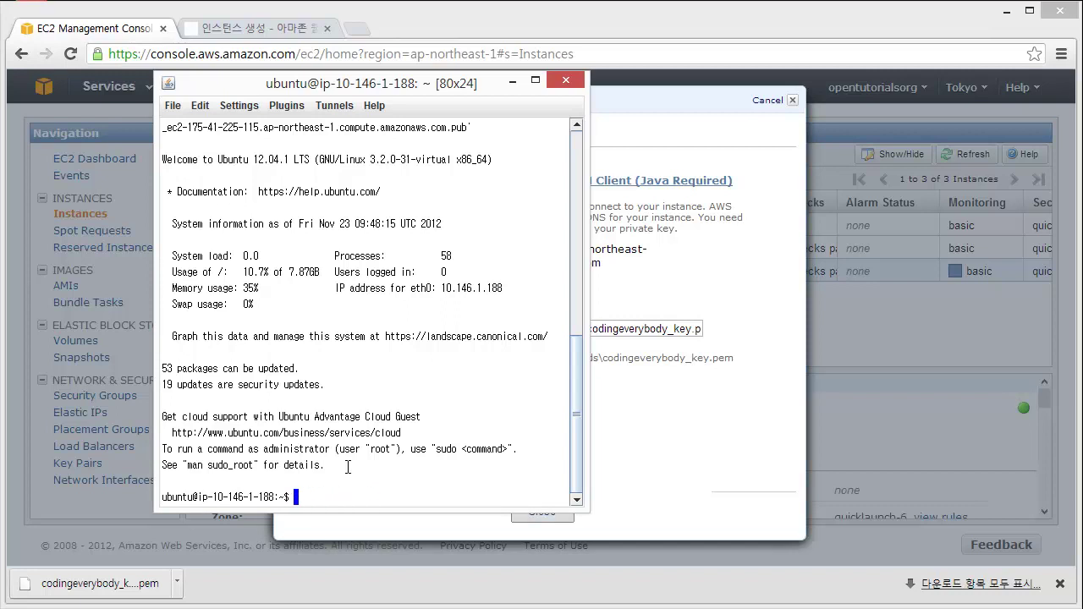